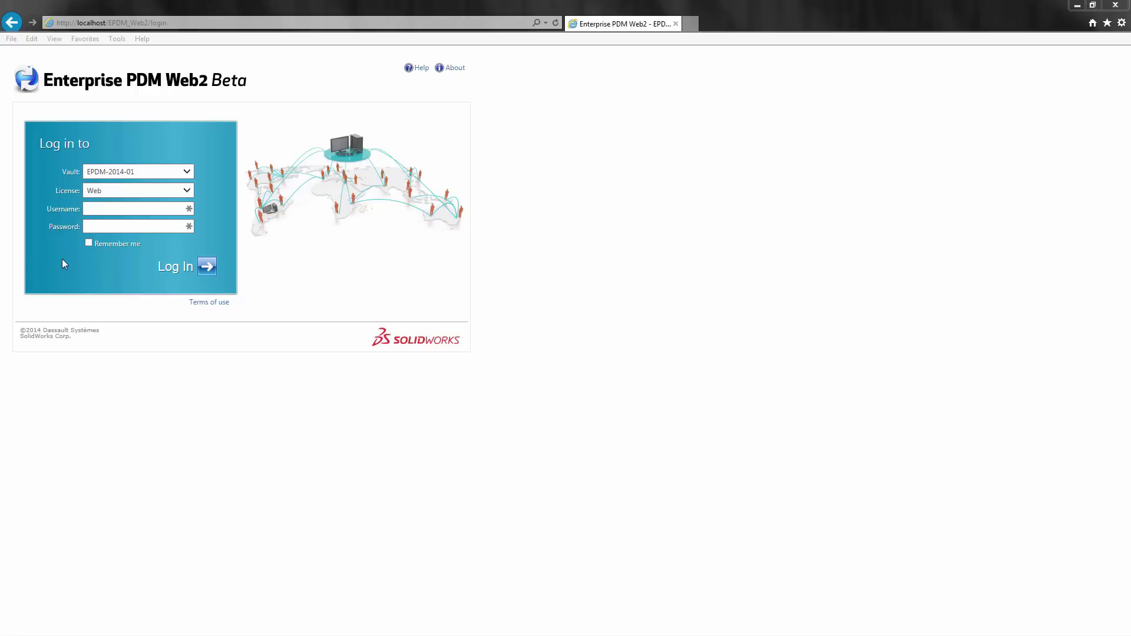
- Enter the username and password on the EPDM-2014-01 vault login form
{"action": "left_click", "coordinate": [63, 263]}
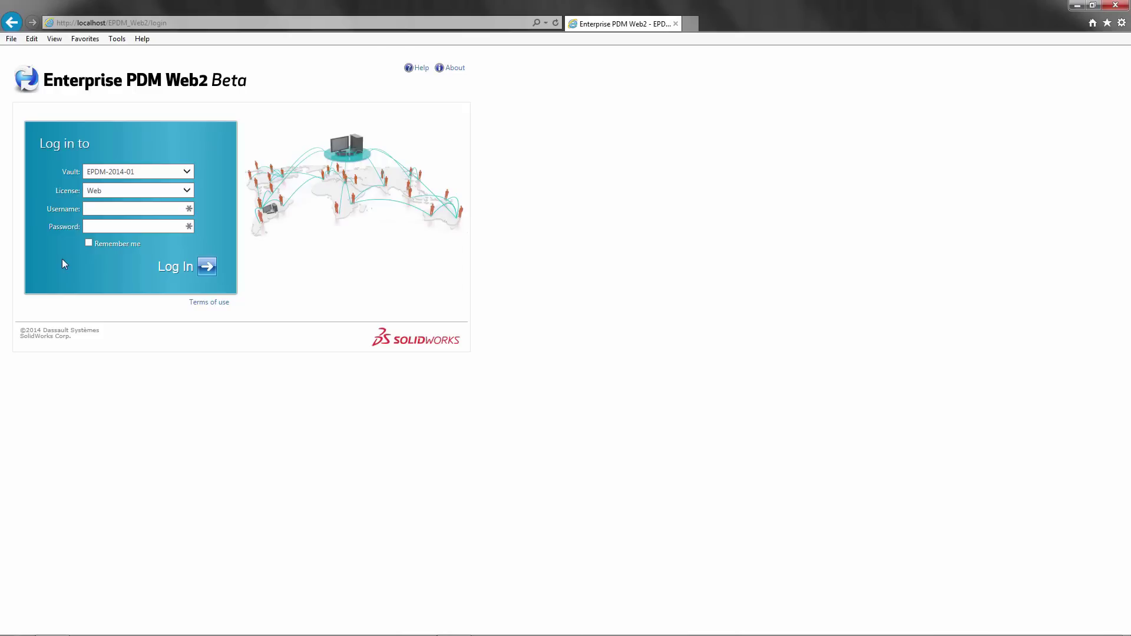
{"action": "left_click", "coordinate": [87, 207]}
{"action": "key", "text": "Tab"}
- Log in, browse to Projects > P-00002 > CAD Files and search for 'basin'
{"action": "left_click", "coordinate": [215, 272]}
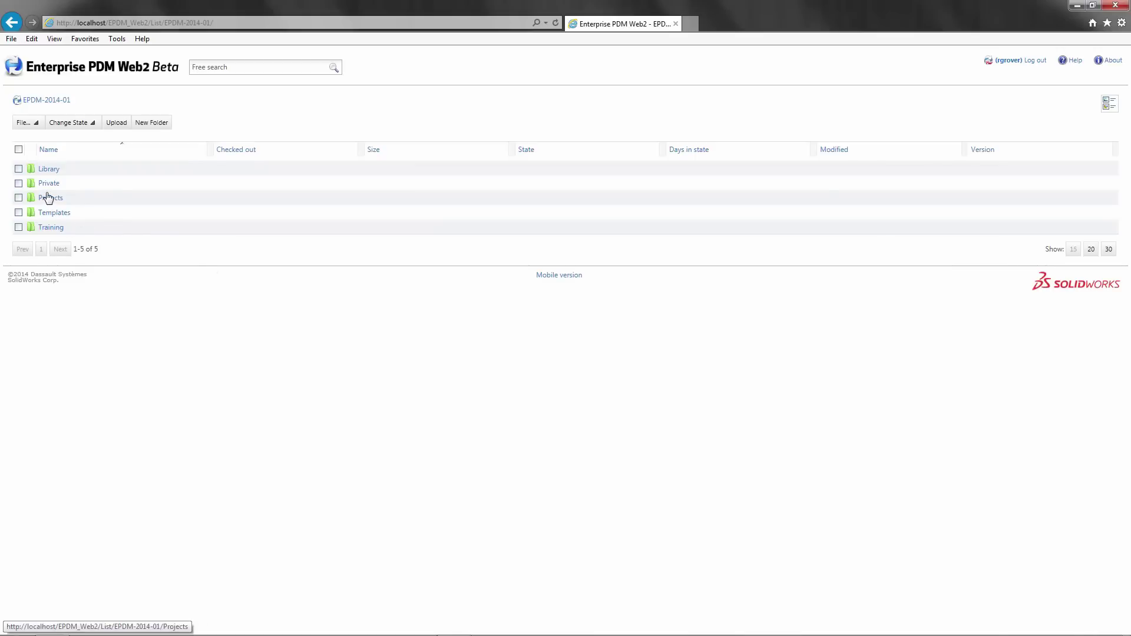
{"action": "left_click", "coordinate": [51, 198]}
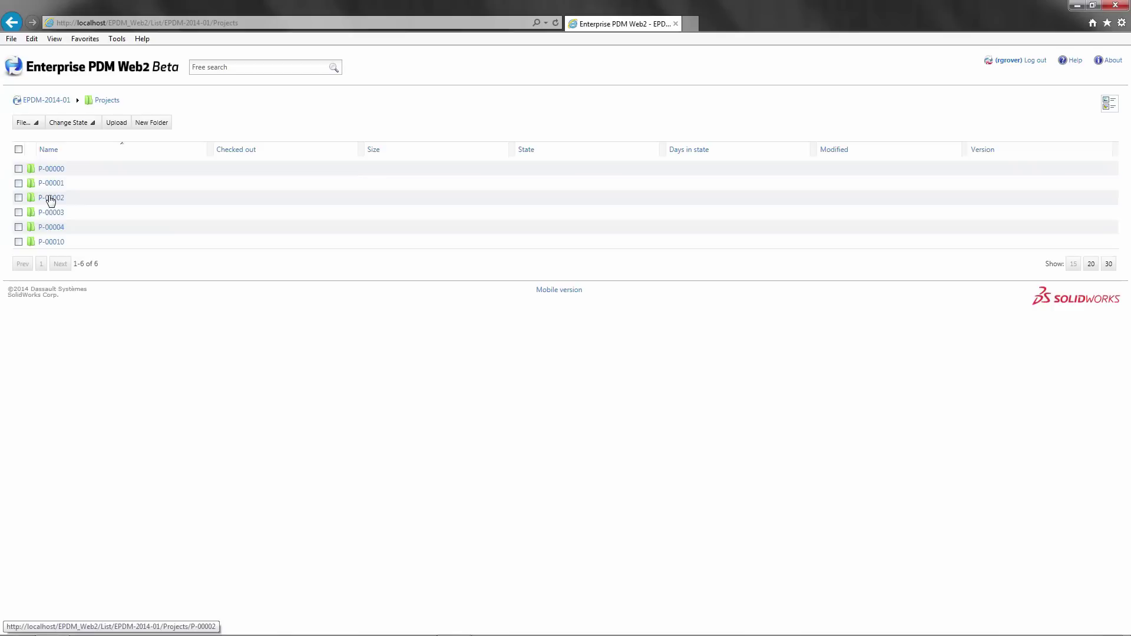
{"action": "left_click", "coordinate": [51, 197]}
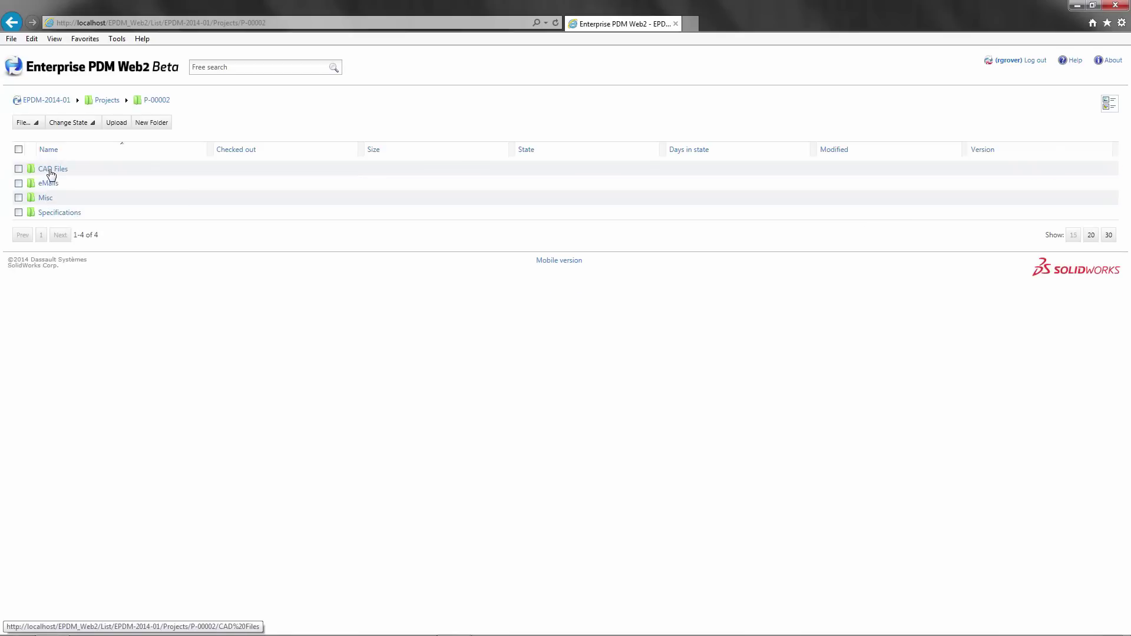
{"action": "left_click", "coordinate": [51, 171]}
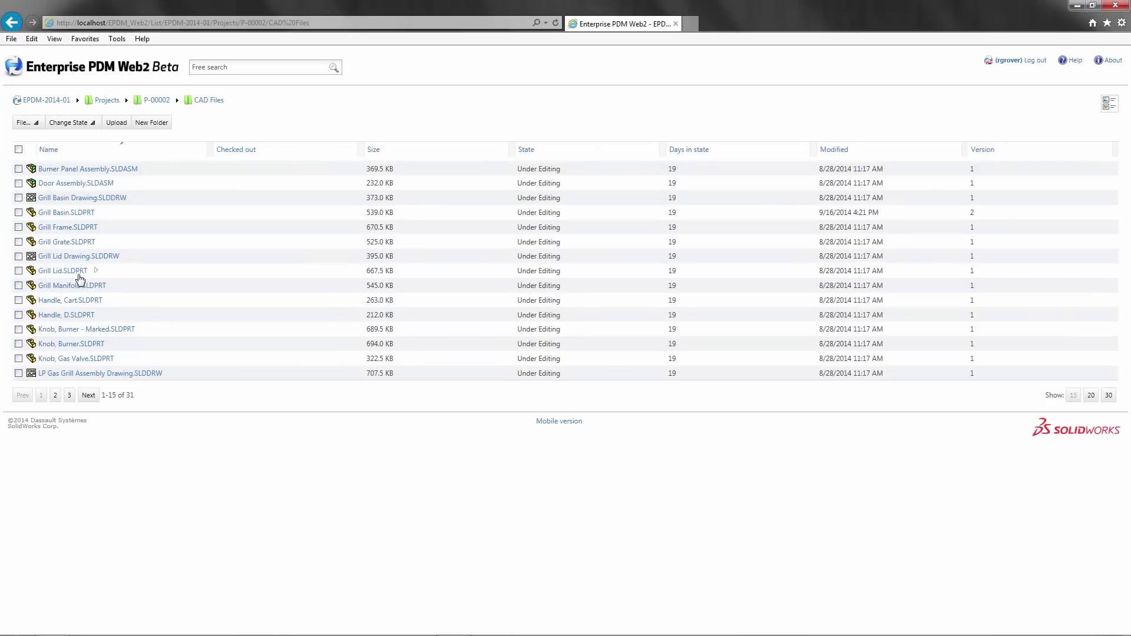
{"action": "left_click", "coordinate": [218, 68]}
{"action": "type", "text": "in"}
{"action": "key", "text": "Return"}
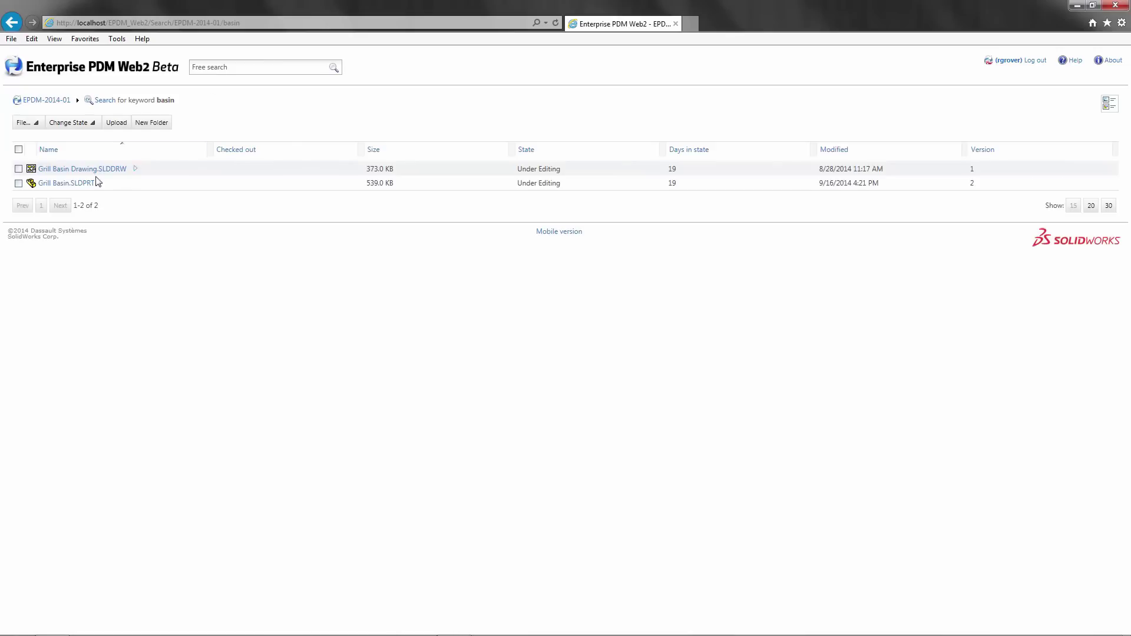
- Open Grill Basin.SLDPRT, view its Data Card, Contains and Where Used tabs, then Preview
{"action": "left_click", "coordinate": [64, 184]}
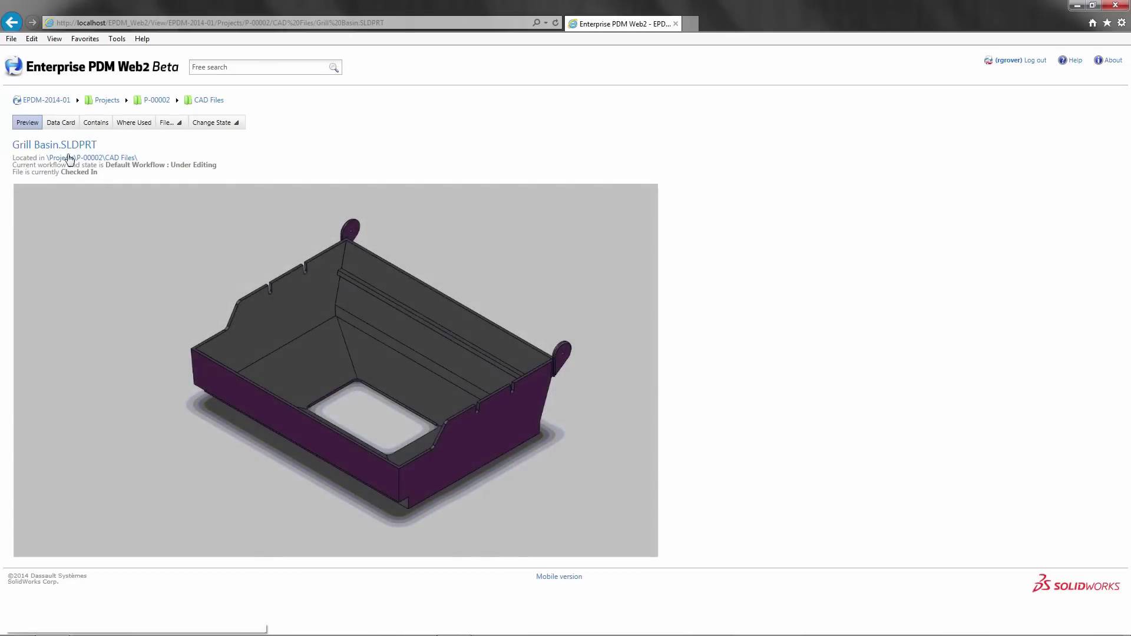
{"action": "left_click", "coordinate": [60, 123]}
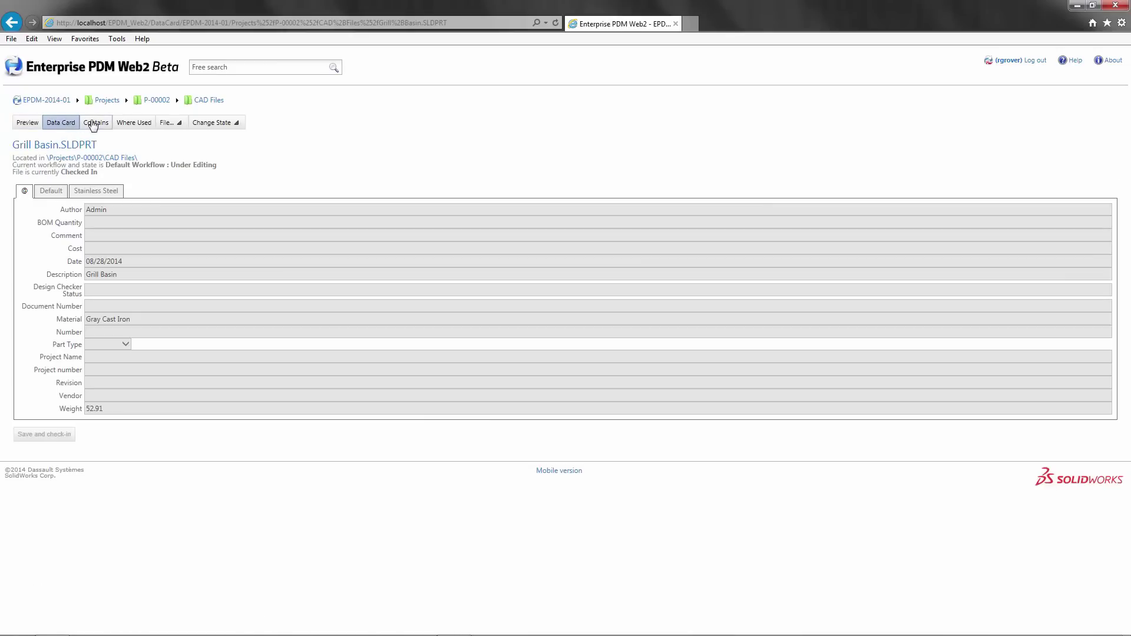
{"action": "left_click", "coordinate": [94, 124]}
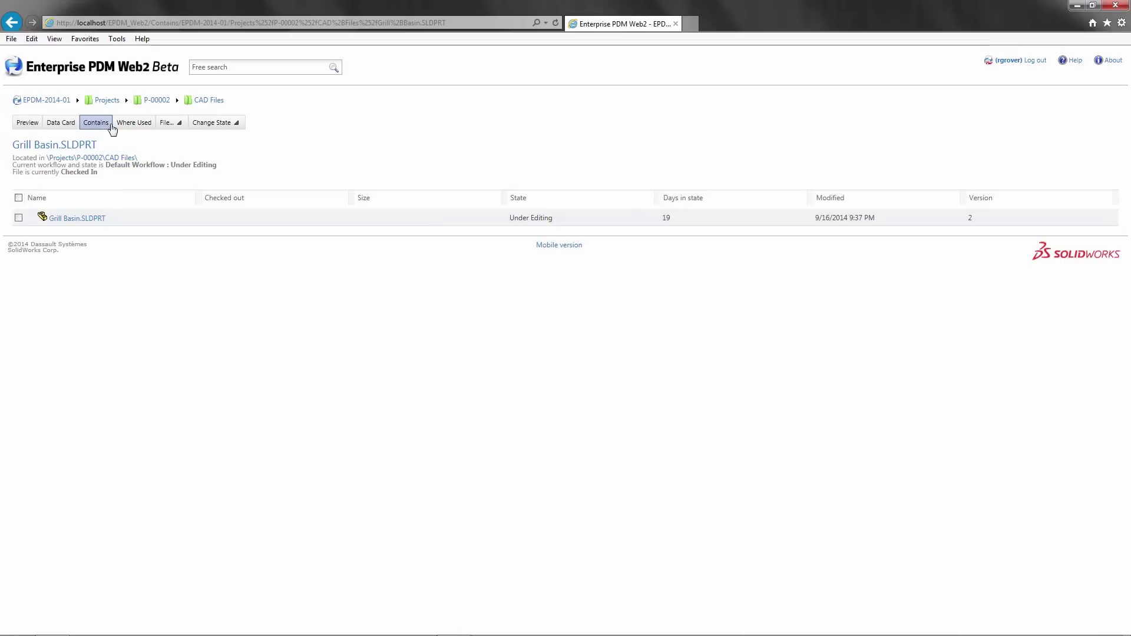
{"action": "left_click", "coordinate": [137, 128]}
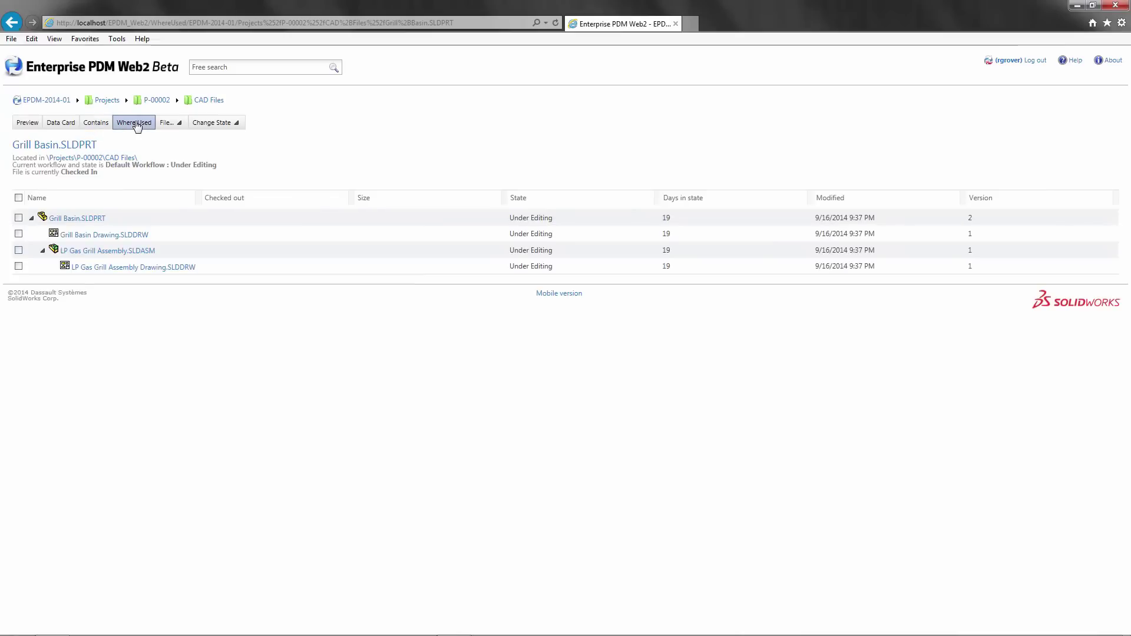
{"action": "left_click", "coordinate": [31, 122]}
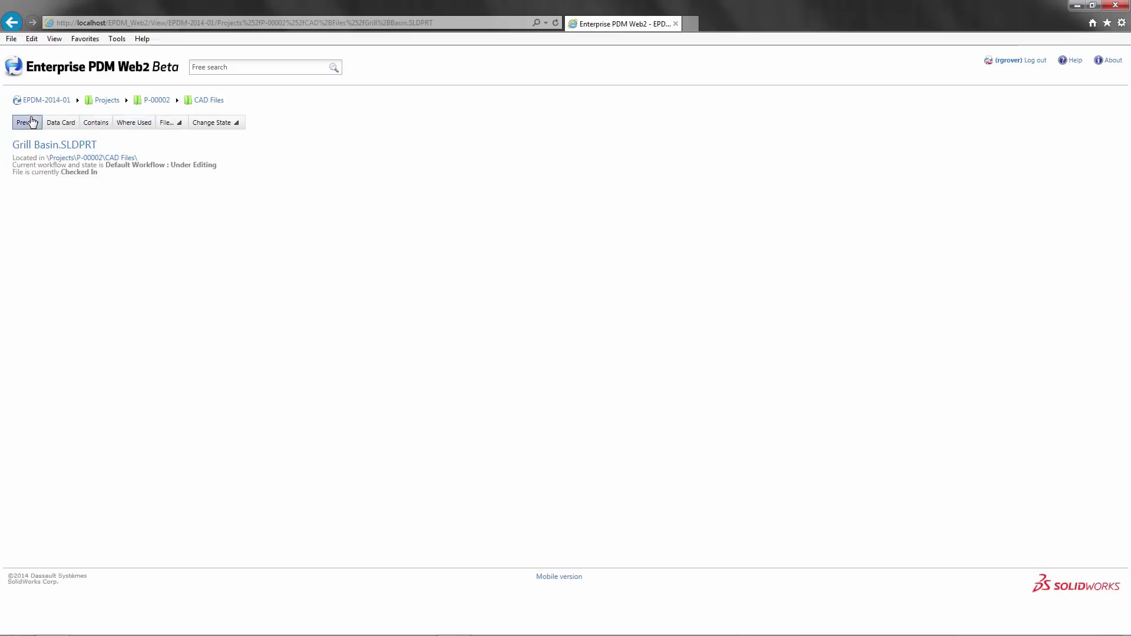
- Check out Grill Basin.SLDPRT
{"action": "left_click", "coordinate": [175, 125]}
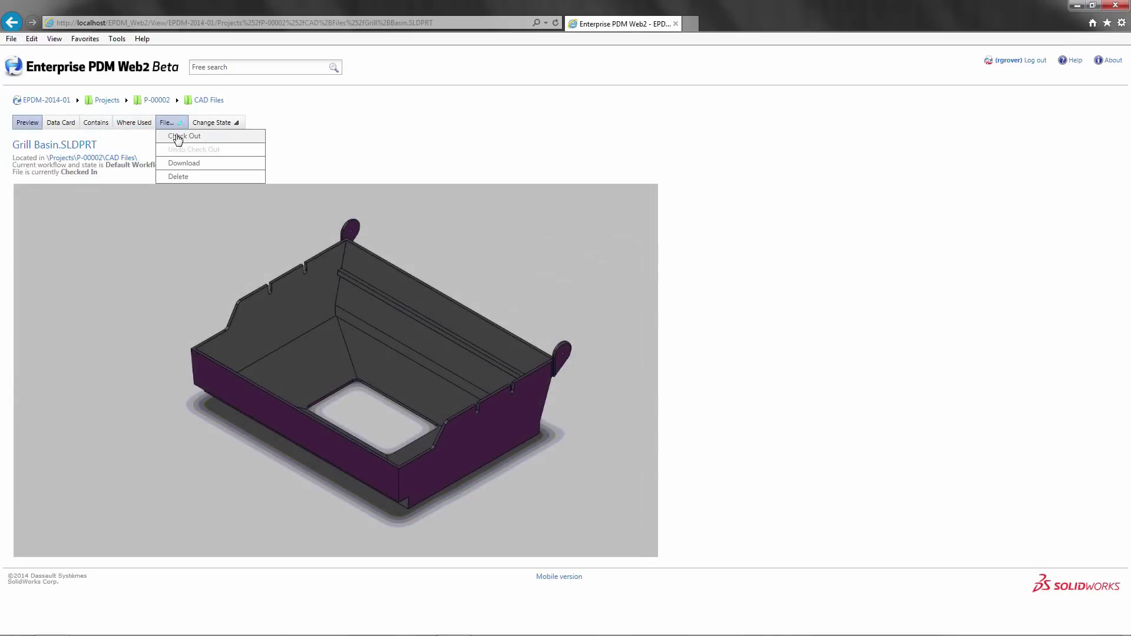
{"action": "left_click", "coordinate": [178, 137]}
{"action": "left_click", "coordinate": [608, 442]}
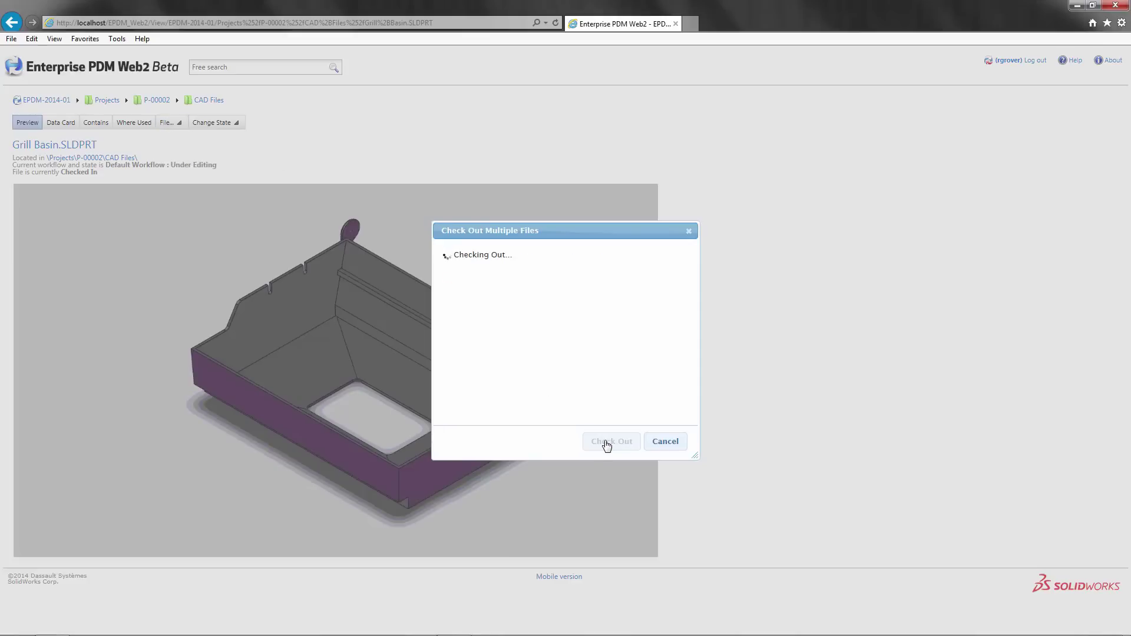
{"action": "left_click", "coordinate": [663, 445]}
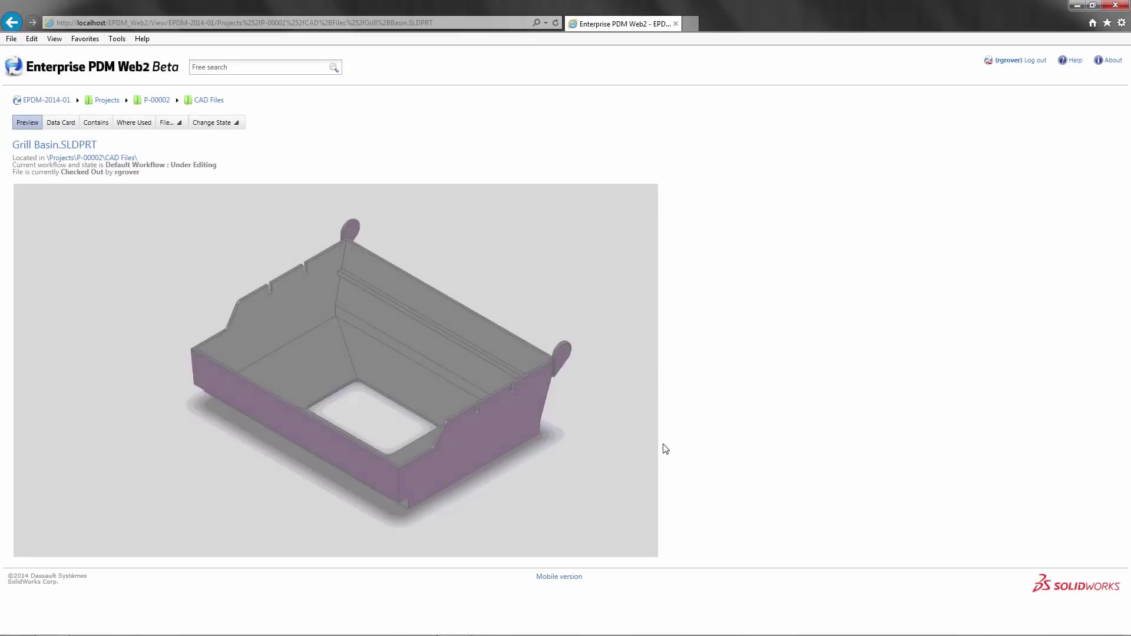
- Download the checked-out Grill Basin.SLDPRT and save it to the computer
{"action": "left_click", "coordinate": [166, 123]}
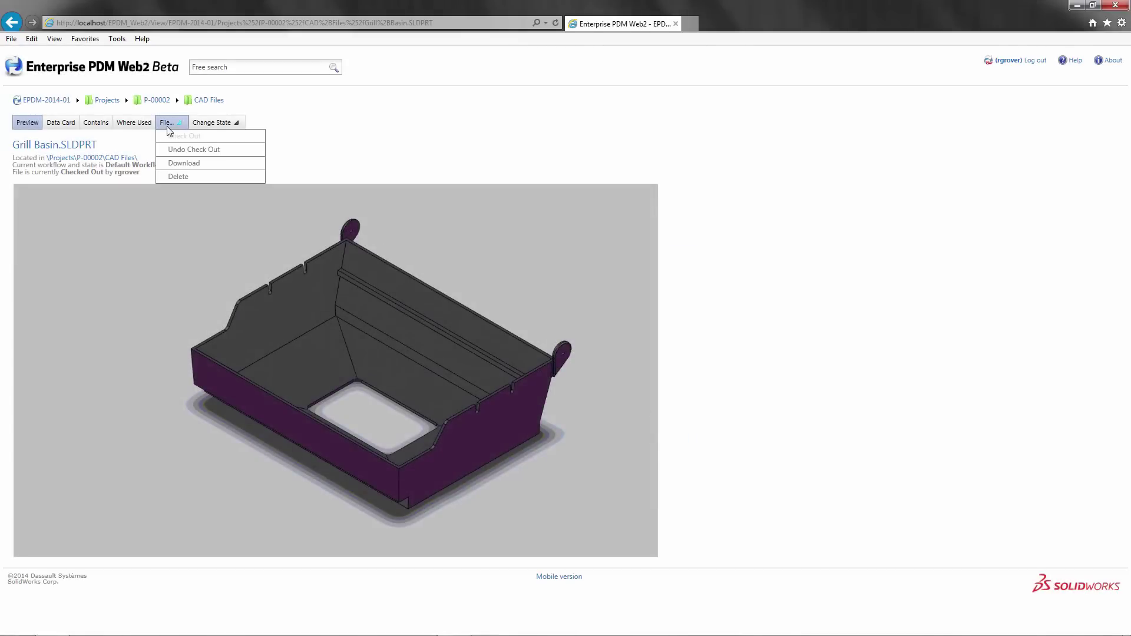
{"action": "left_click", "coordinate": [186, 164]}
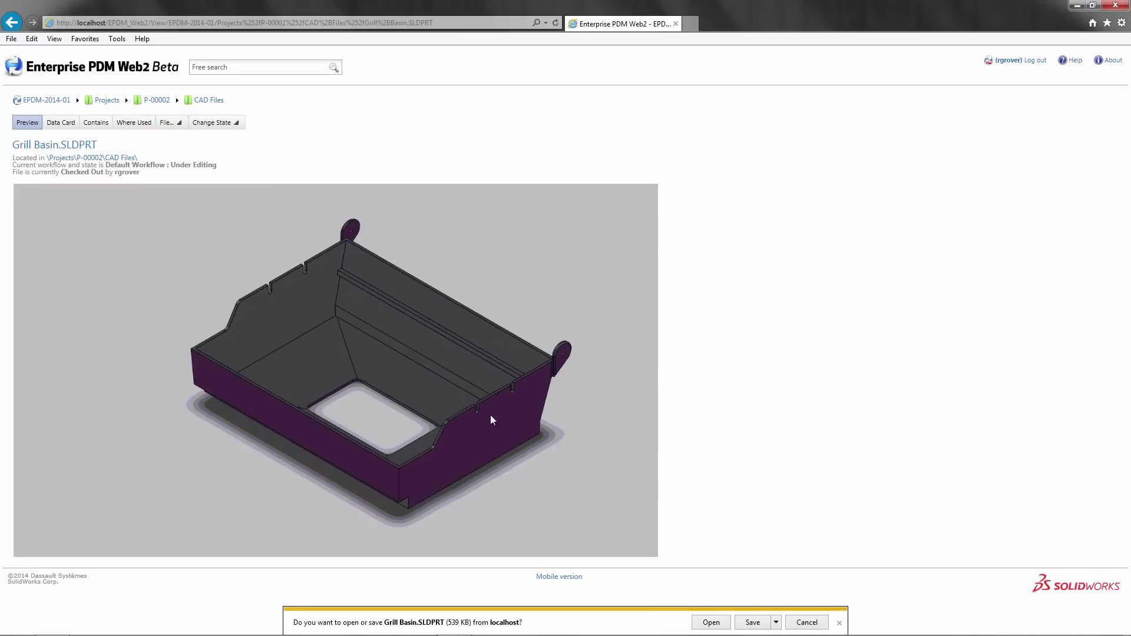
{"action": "left_click", "coordinate": [753, 629]}
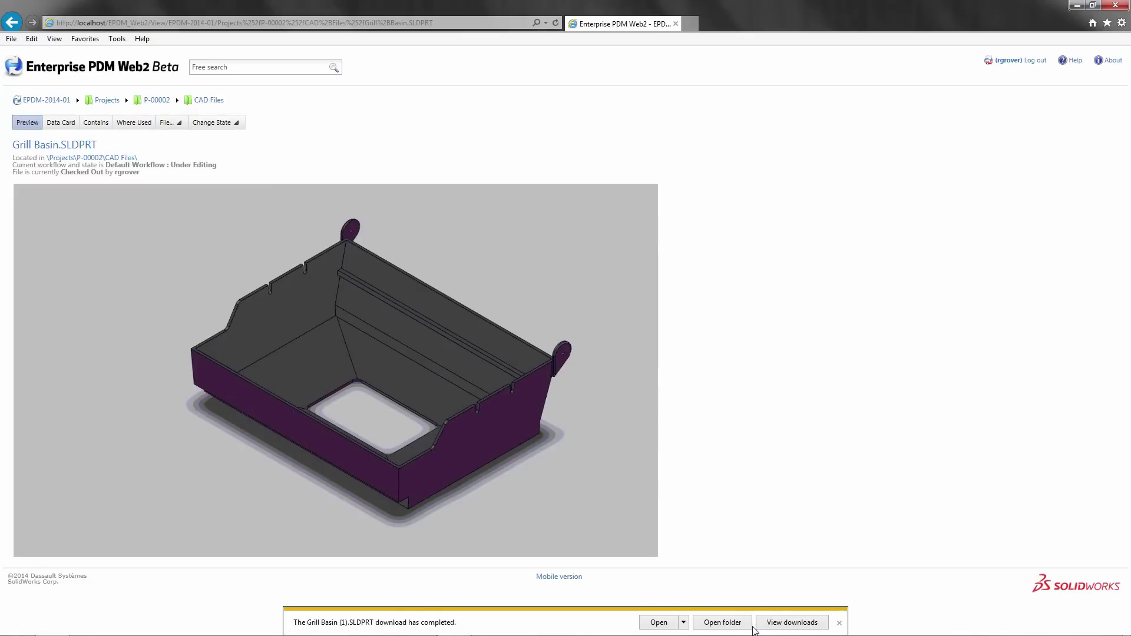
- Open the downloaded Grill Basin.SLDPRT in SOLIDWORKS and change Extrude12's .25 ear dimension
{"action": "left_click", "coordinate": [839, 624]}
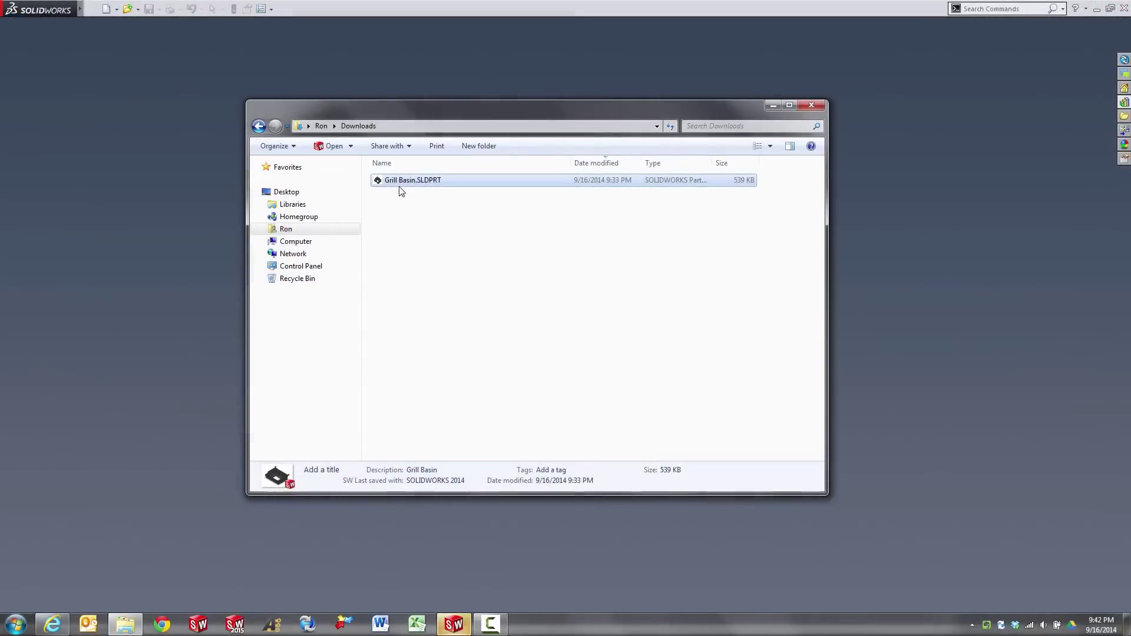
{"action": "double_click", "coordinate": [397, 182]}
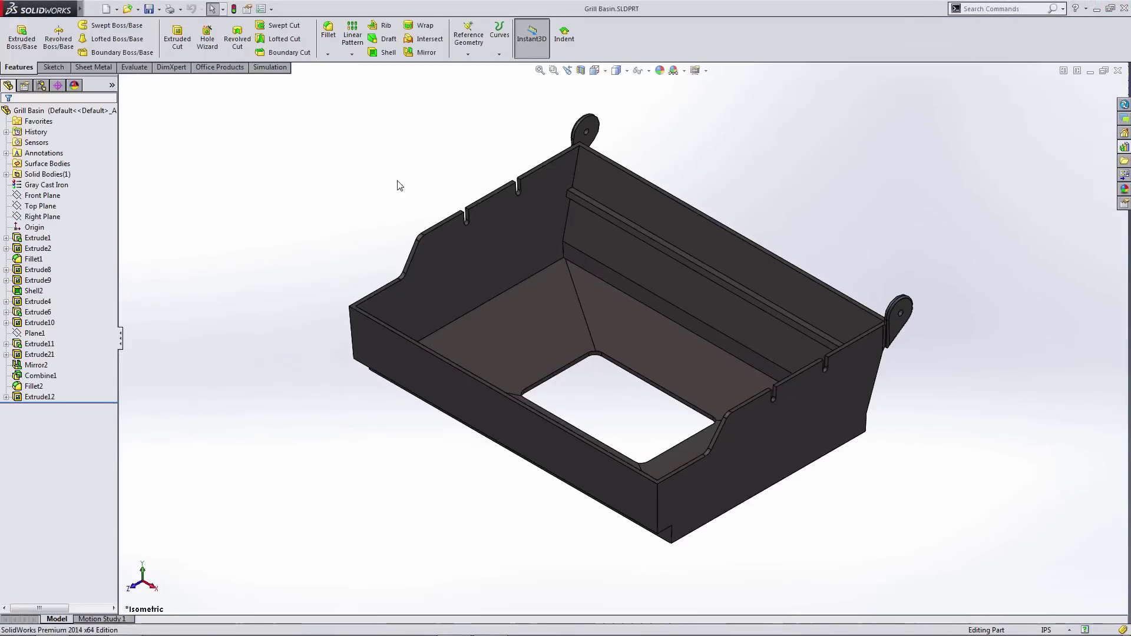
{"action": "left_click", "coordinate": [41, 397]}
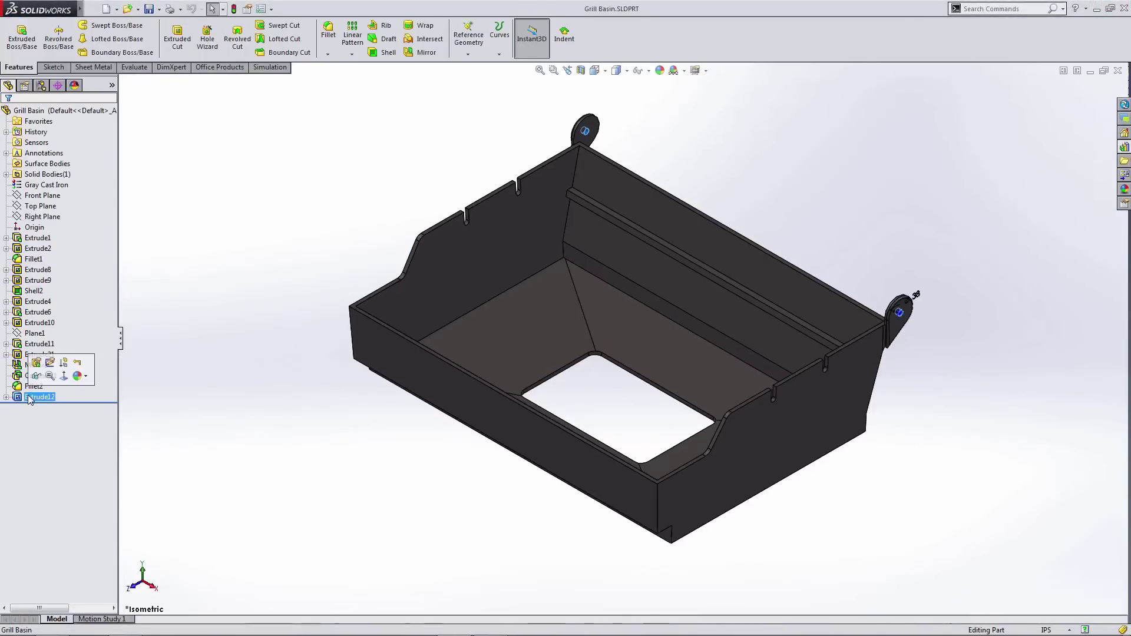
{"action": "left_click", "coordinate": [917, 298]}
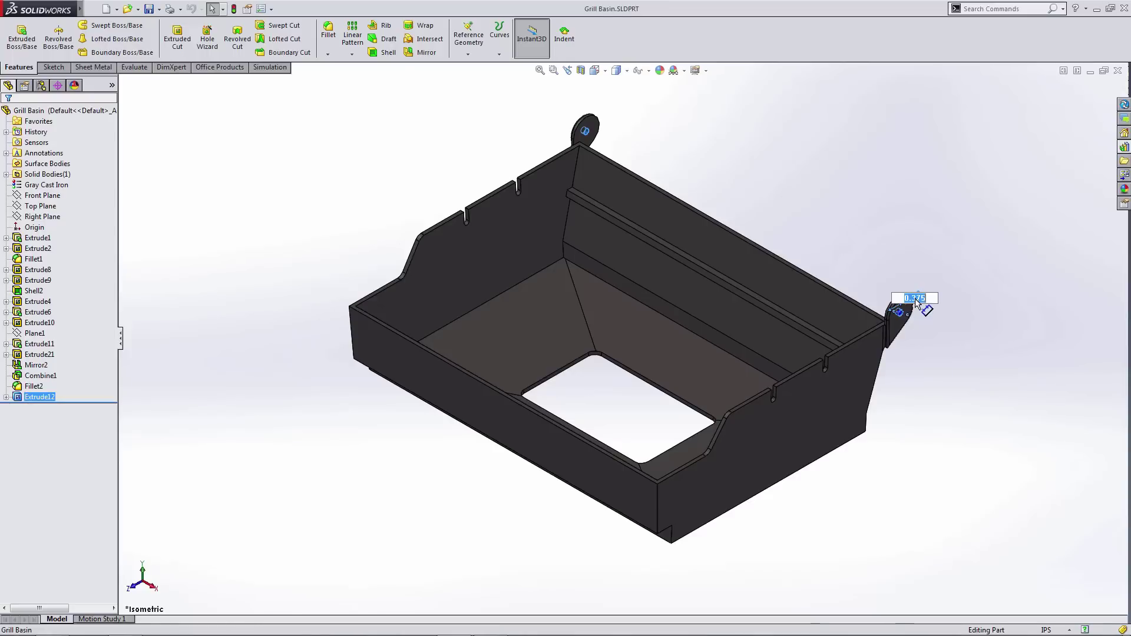
{"action": "key", "text": "Return"}
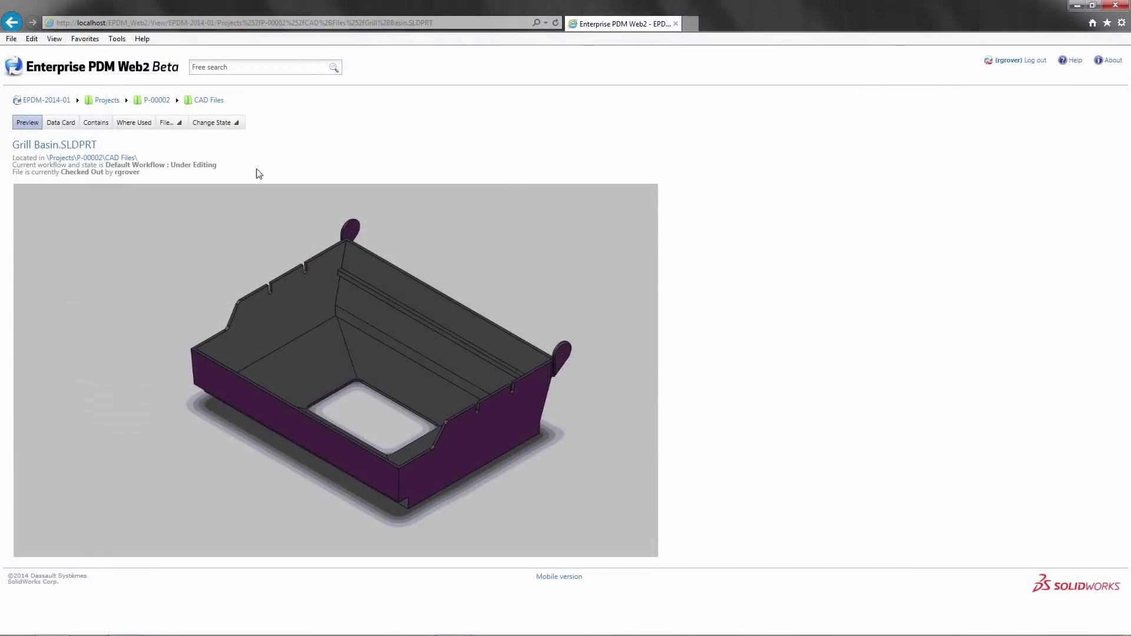
- Upload the edited Grill Basin.SLDPRT from Downloads into CAD Files, checking it in
{"action": "left_click", "coordinate": [211, 103]}
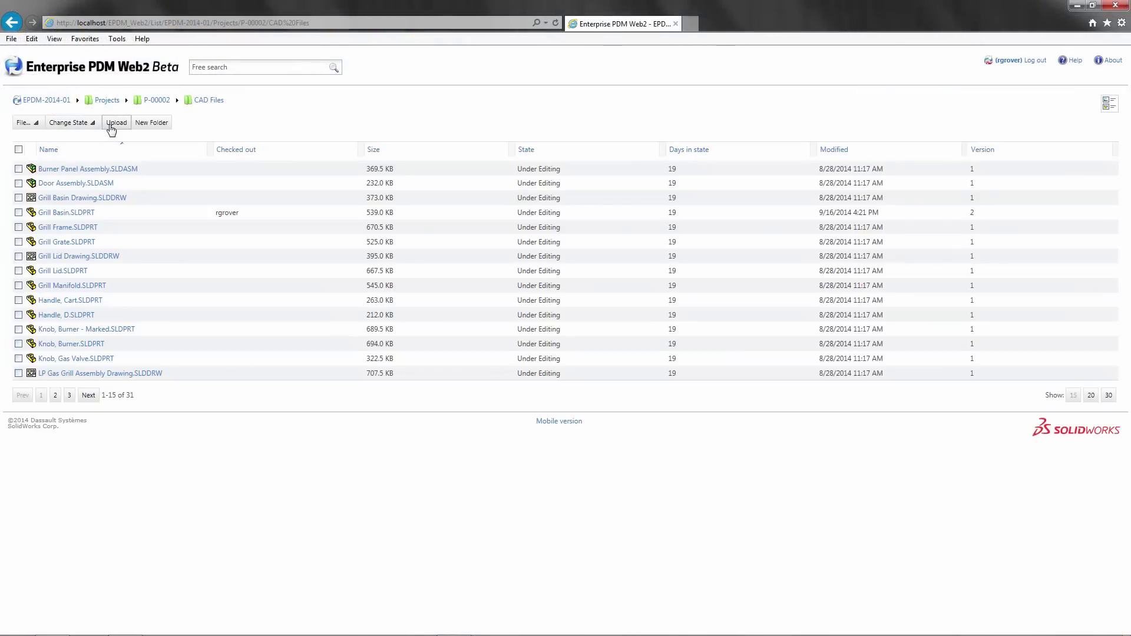
{"action": "left_click", "coordinate": [116, 122]}
{"action": "left_click", "coordinate": [51, 105]}
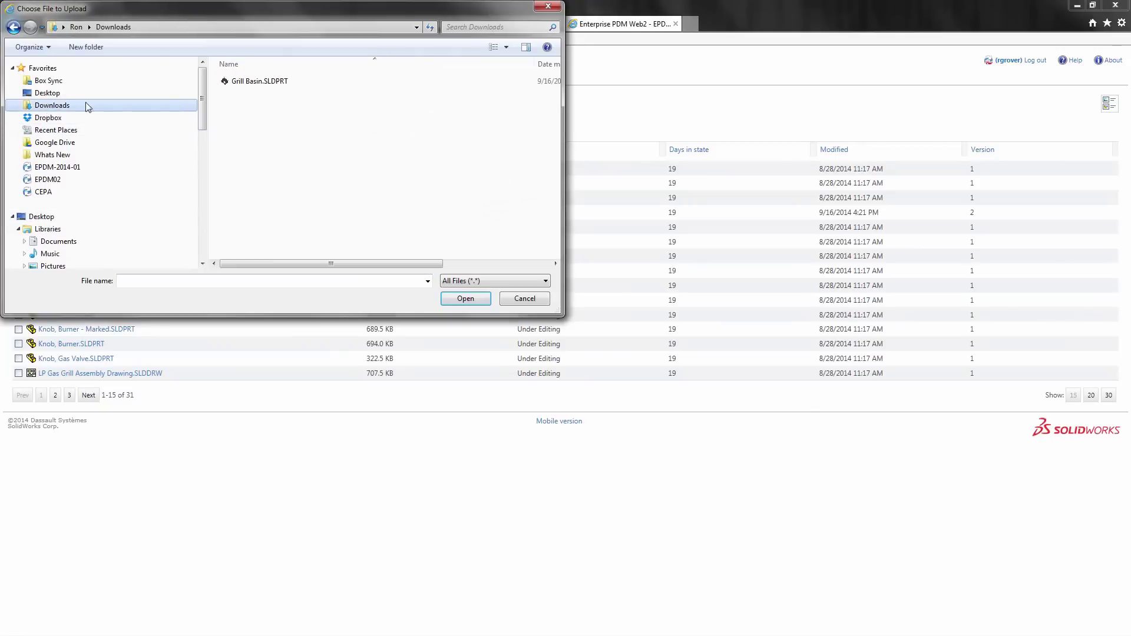
{"action": "left_click", "coordinate": [252, 83]}
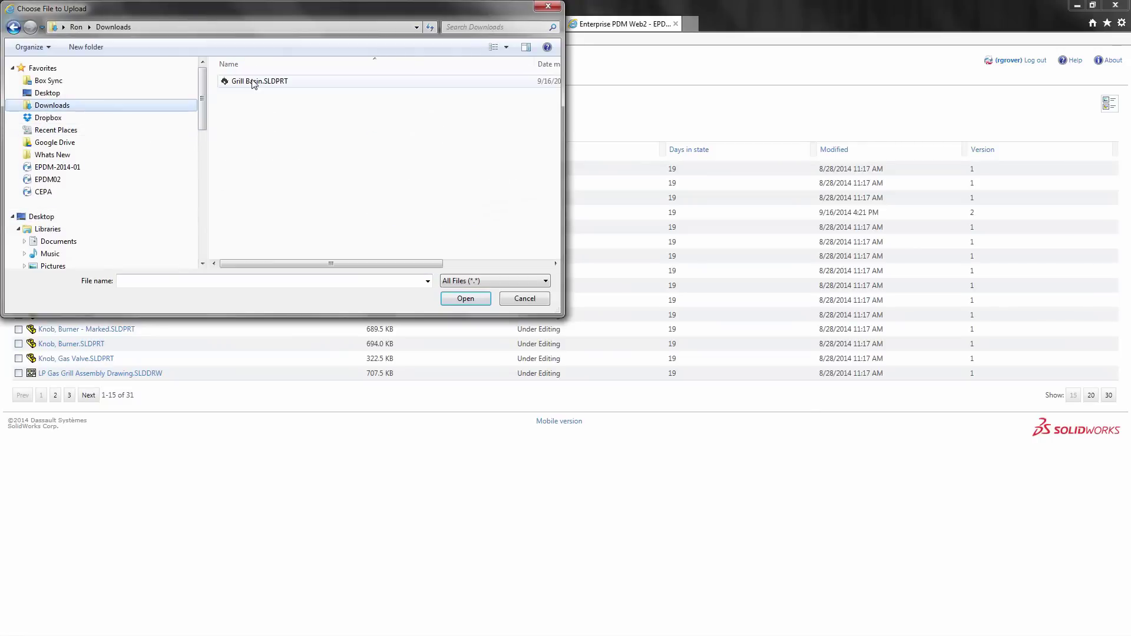
{"action": "left_click", "coordinate": [482, 303]}
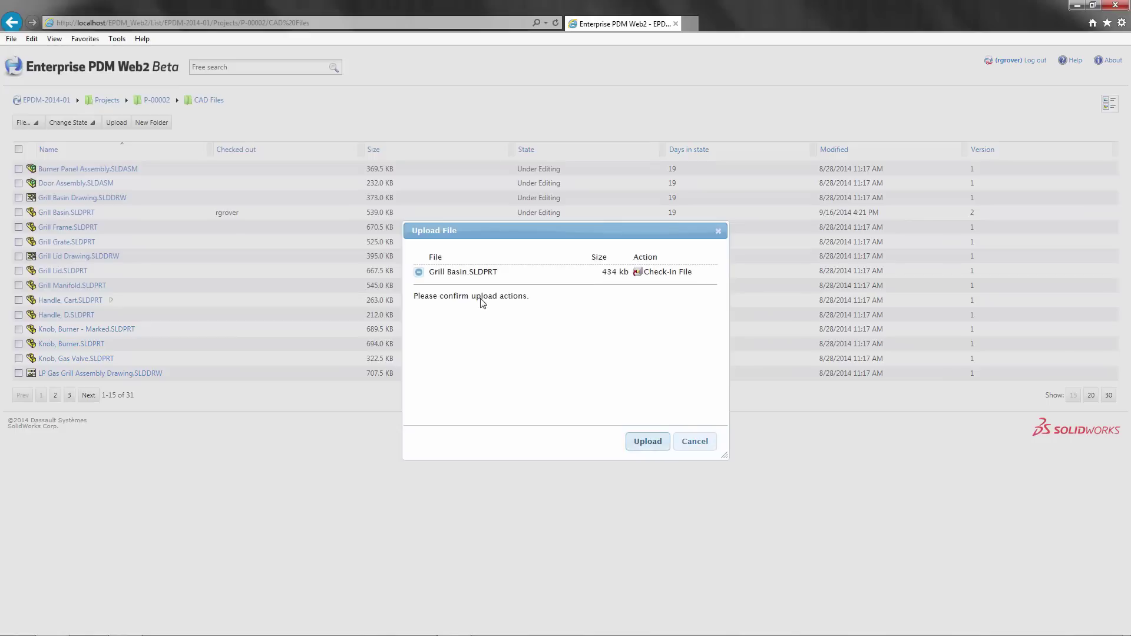
{"action": "left_click", "coordinate": [651, 441]}
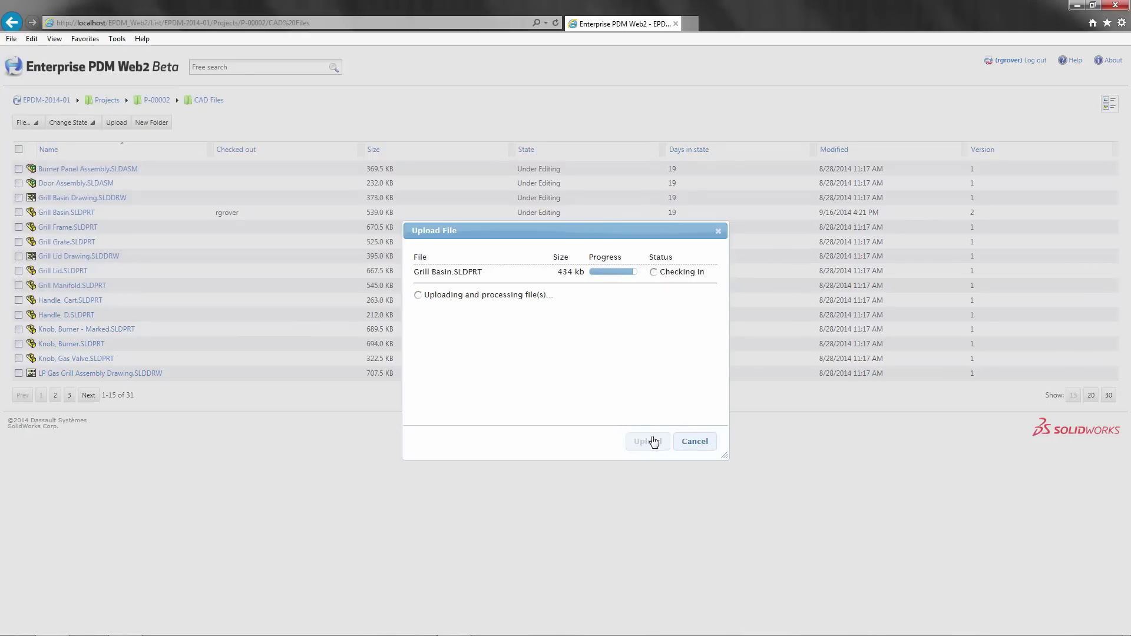
{"action": "left_click", "coordinate": [695, 441]}
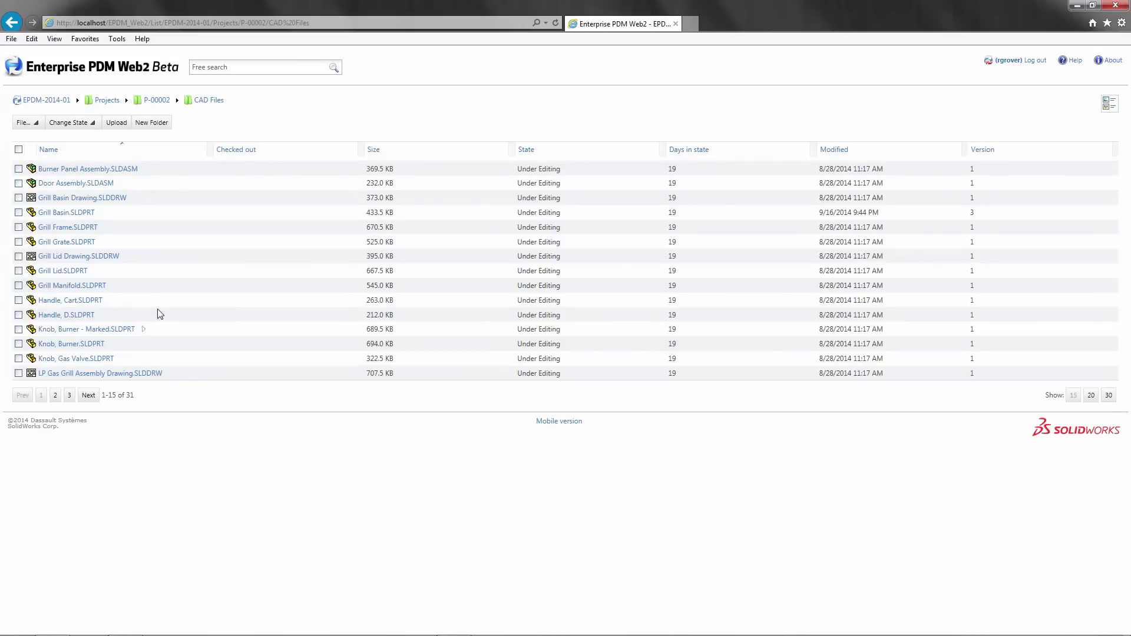
- Open Grill Basin.SLDPRT's page and show its list of workflow state changes
{"action": "left_click", "coordinate": [66, 212]}
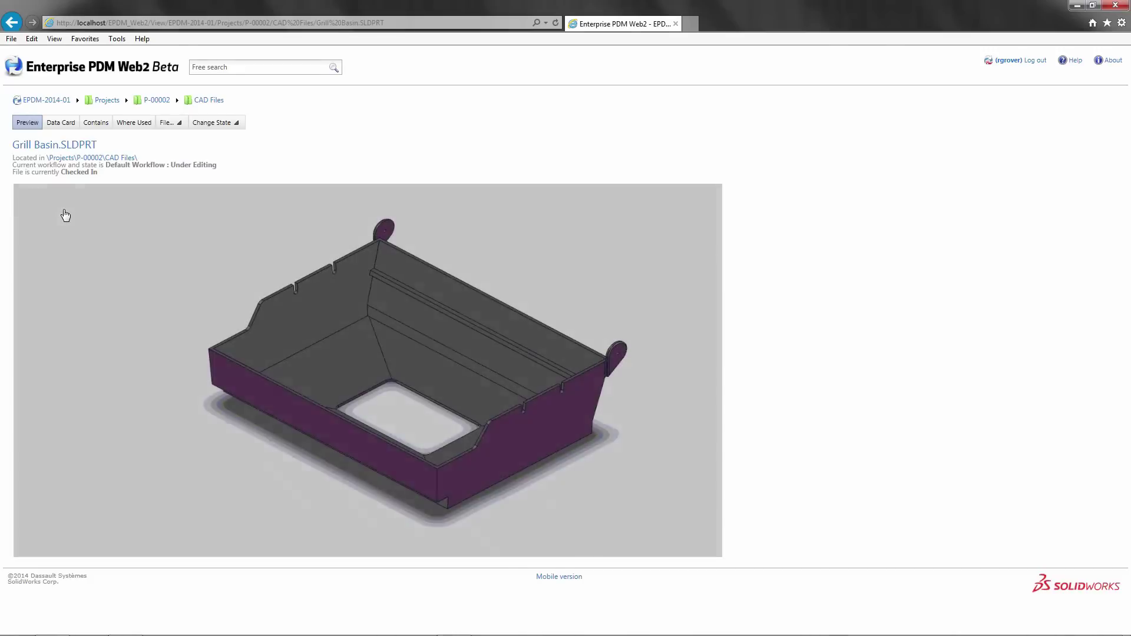
{"action": "left_click", "coordinate": [216, 122]}
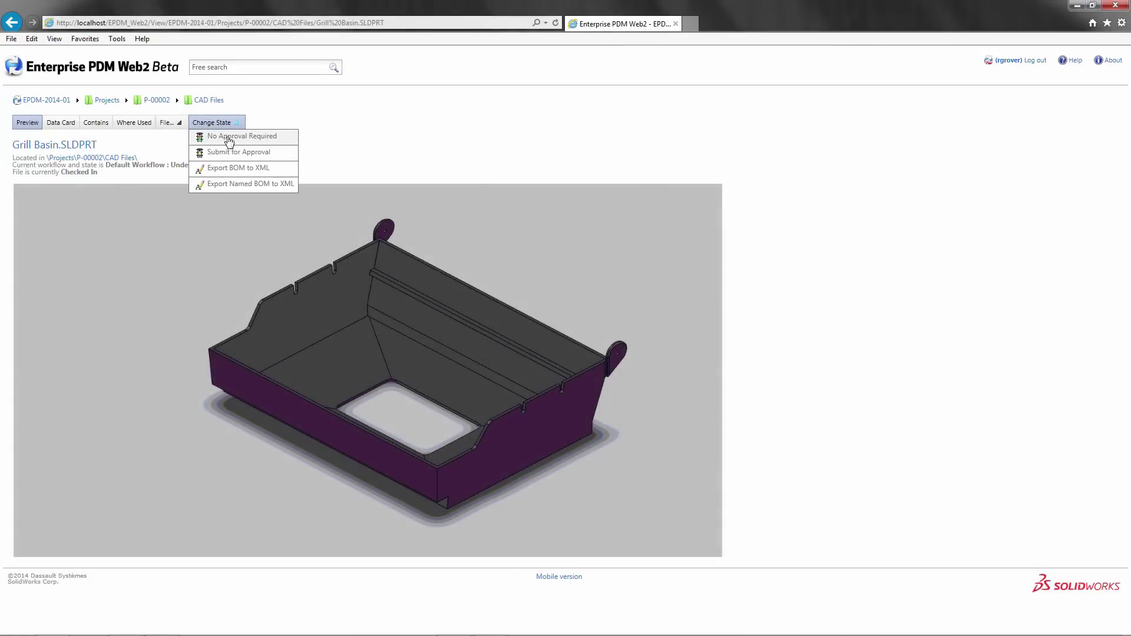
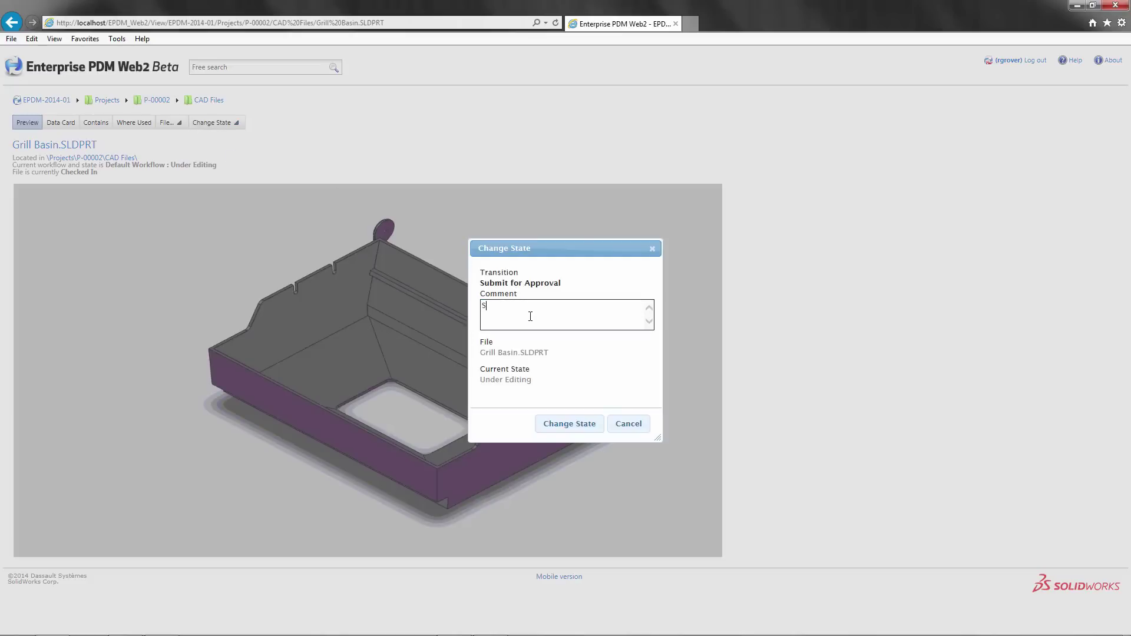
- Confirm the submit-for-approval state change on Grill Basin.SLDPRT and close the summary
{"action": "left_click", "coordinate": [572, 425]}
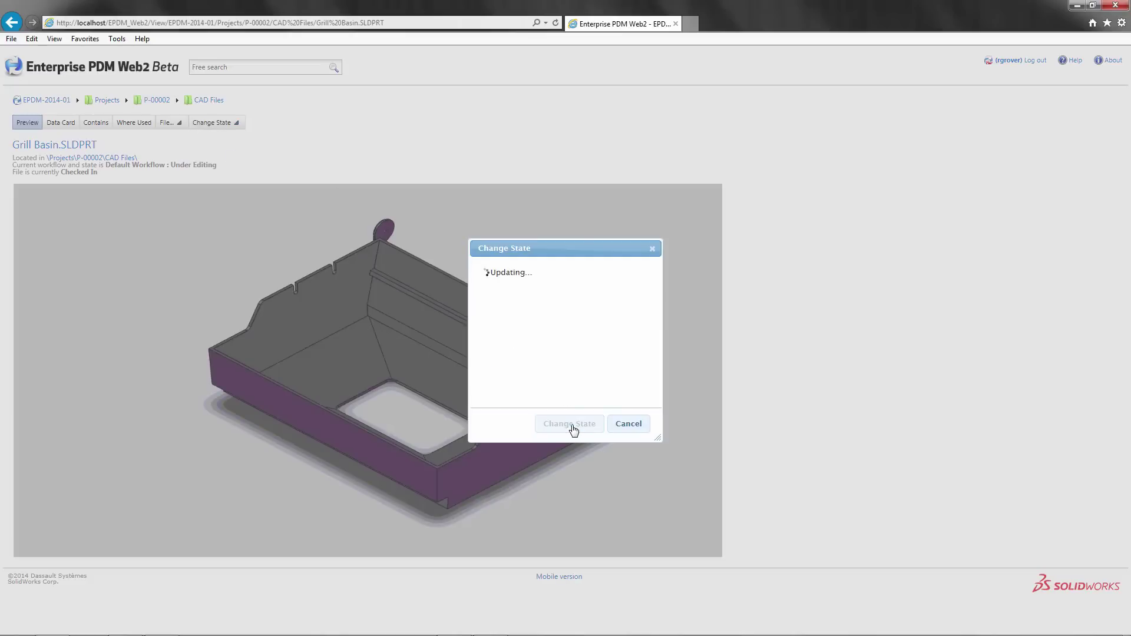
{"action": "left_click", "coordinate": [631, 424]}
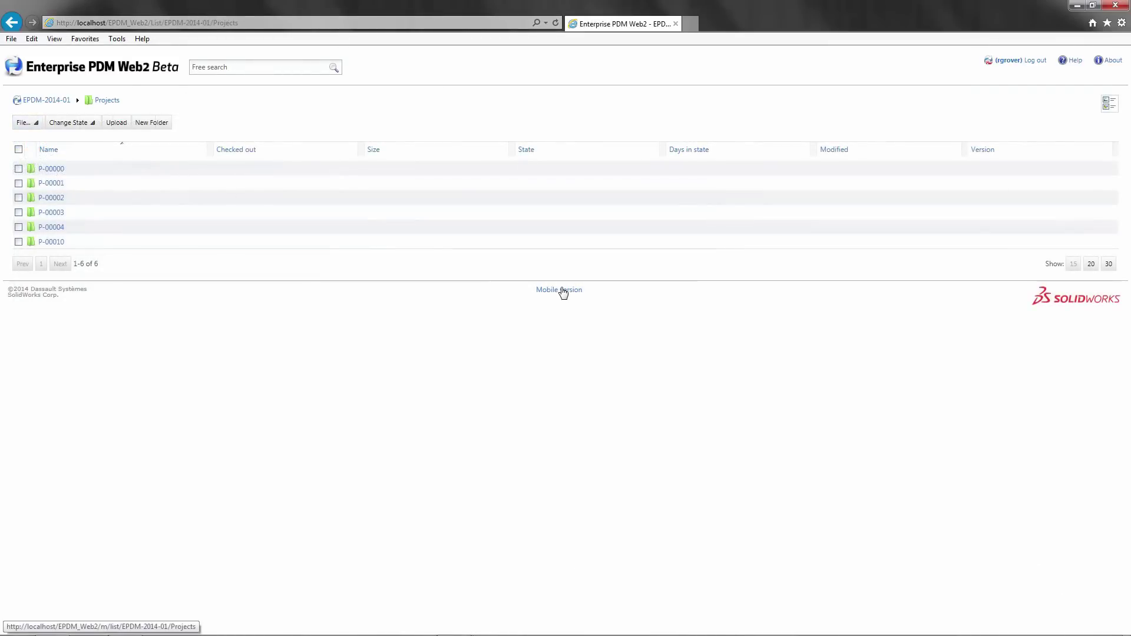
- Switch to the mobile version in a restored window and open P-00002 > CAD Files > Grill Basin.SLDPRT
{"action": "left_click", "coordinate": [562, 291]}
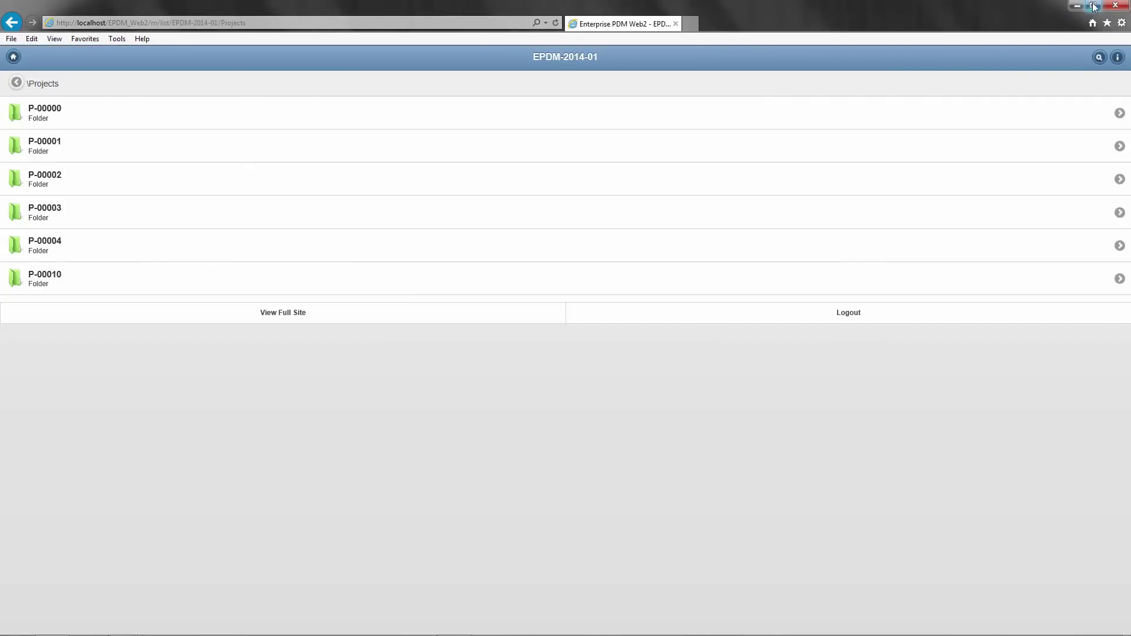
{"action": "left_click", "coordinate": [1092, 6]}
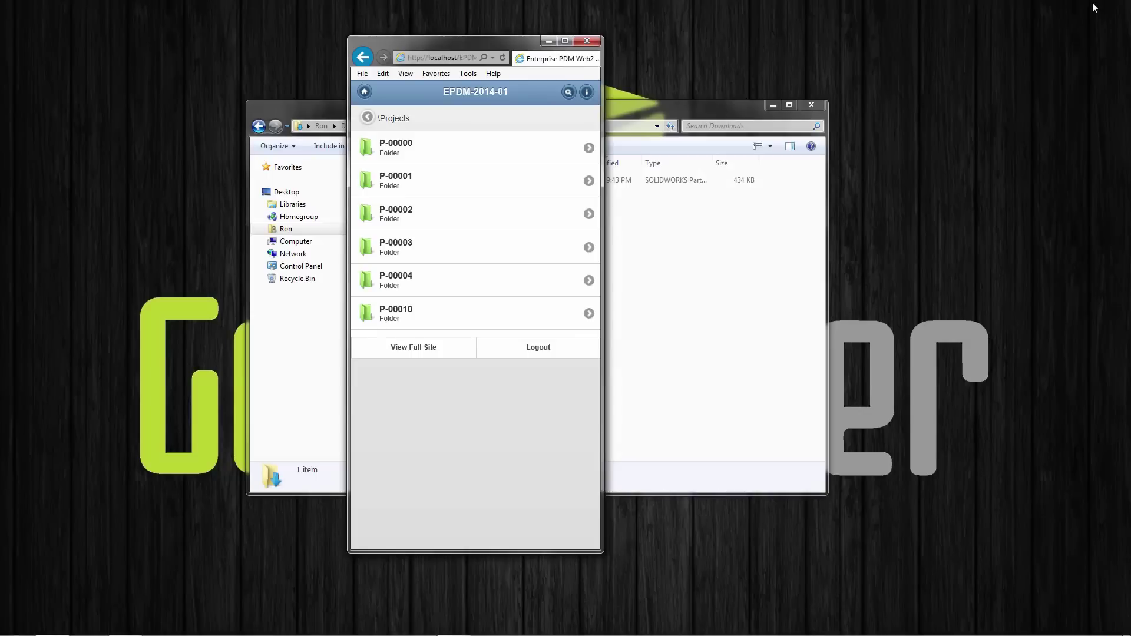
{"action": "left_click", "coordinate": [526, 220]}
{"action": "left_click", "coordinate": [515, 156]}
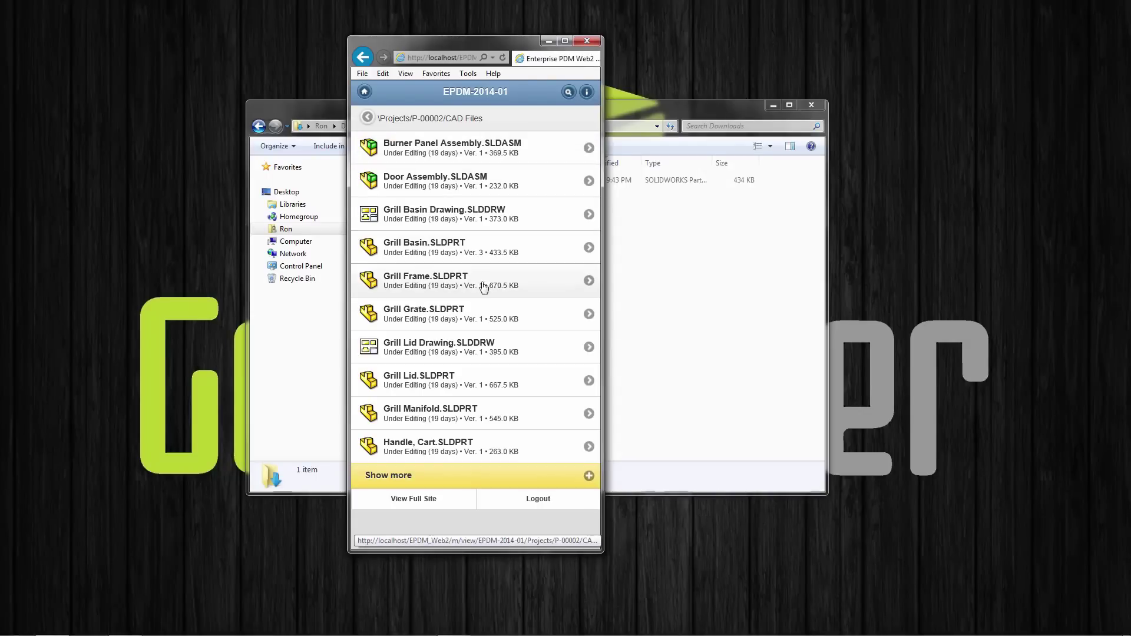
{"action": "left_click", "coordinate": [452, 251]}
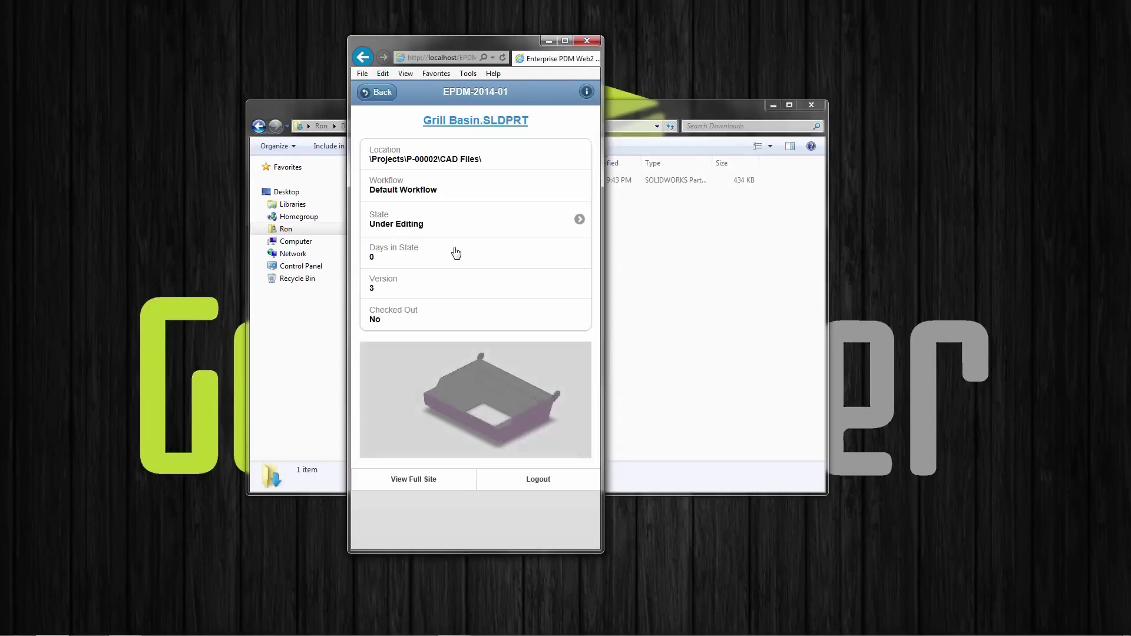